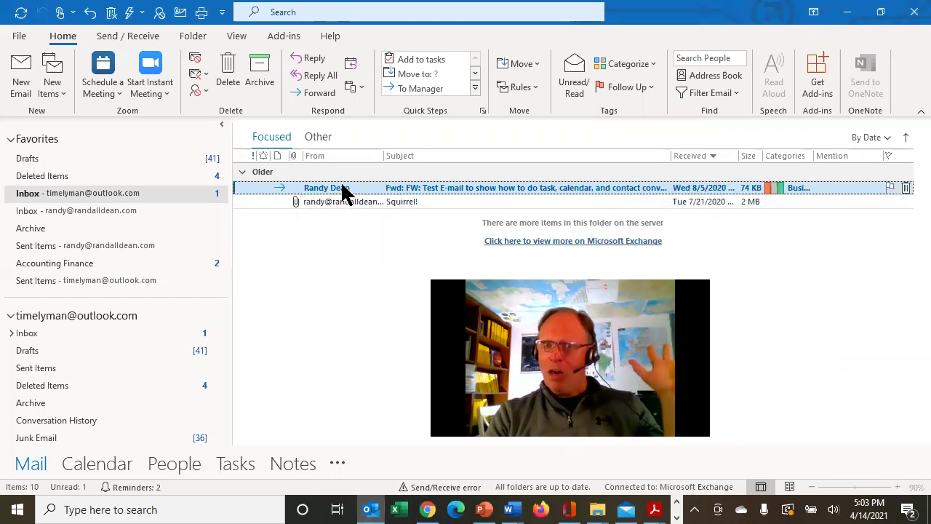
Draft a rule for mail from the forwarded message's sender up to the actions page, then cancel it
right_click(336, 195)
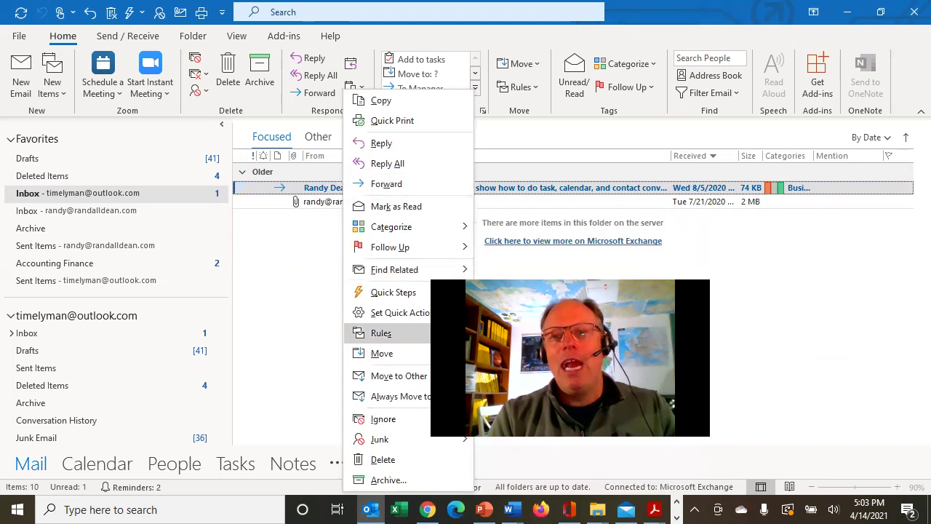
click(451, 333)
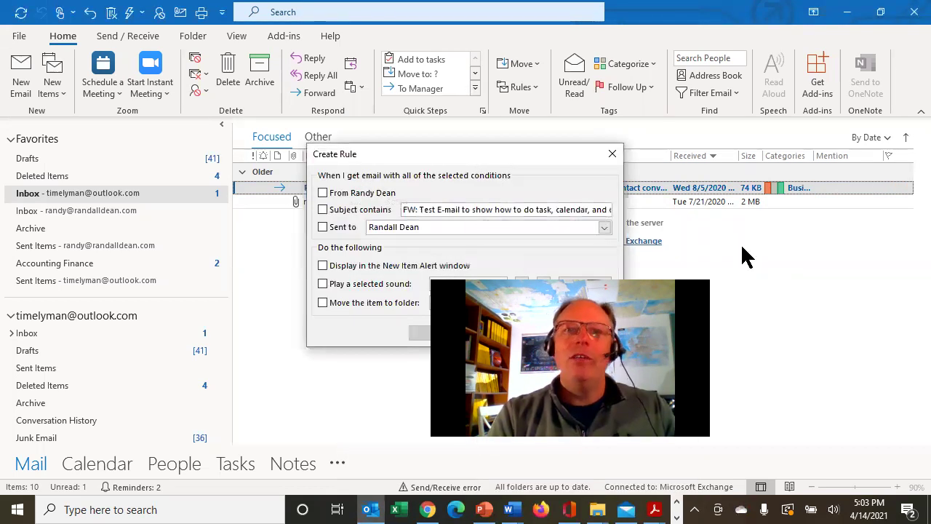
click(323, 192)
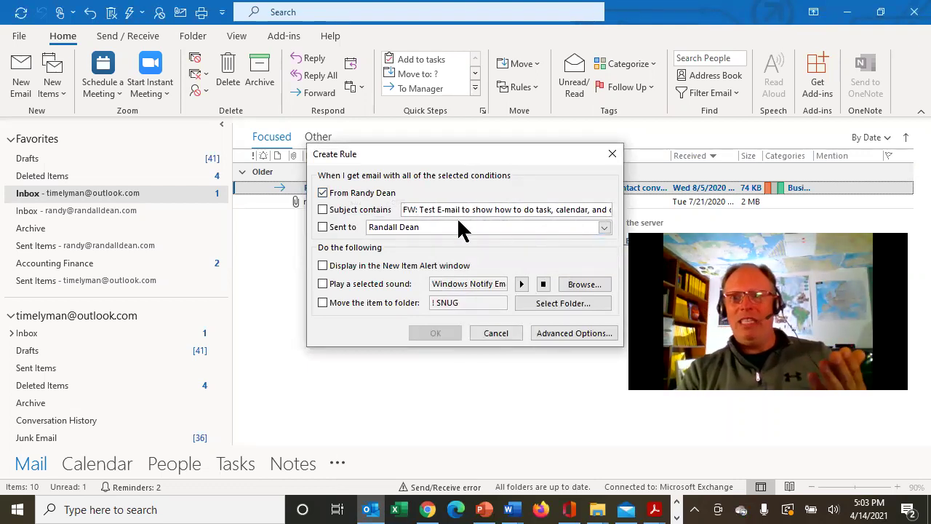
click(554, 336)
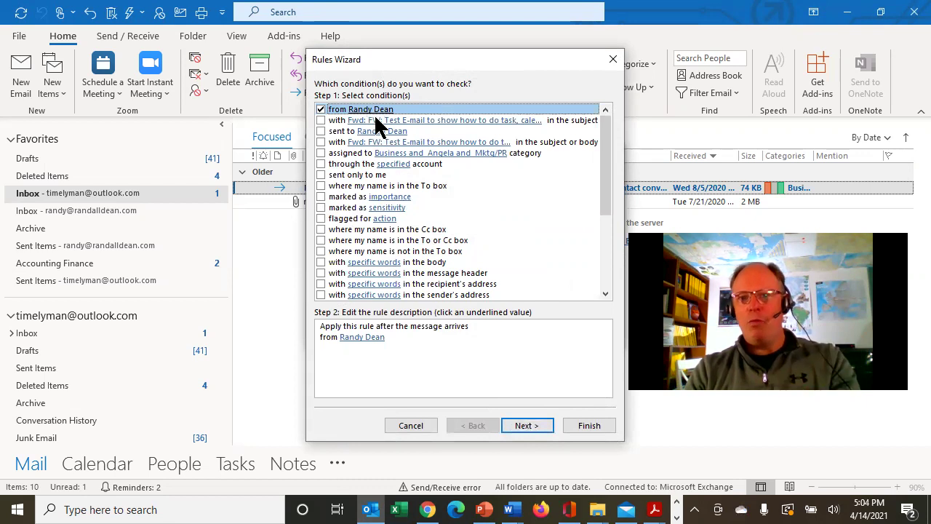
click(536, 429)
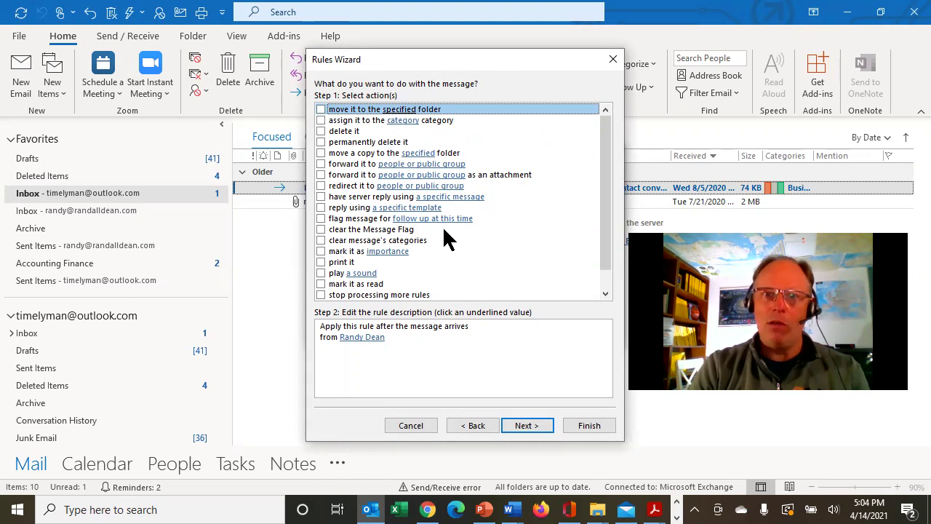
click(426, 428)
Dismiss the leftover rule dialog and find Block Sender under All Commands in Quick Access Toolbar options, unsaved
click(510, 339)
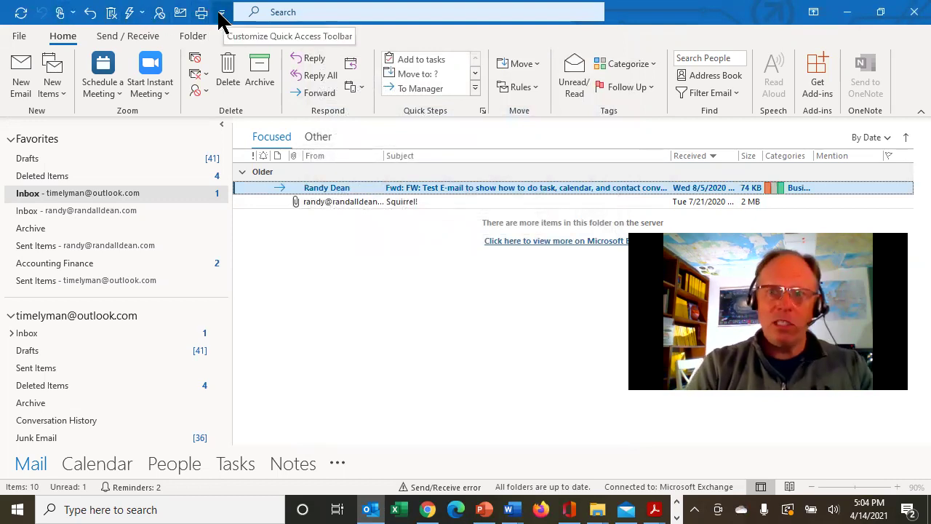
click(220, 15)
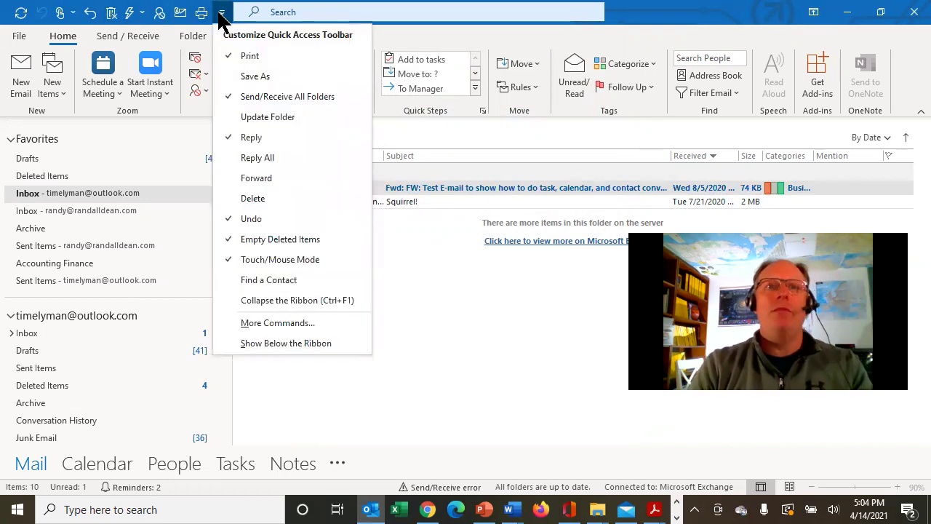
click(287, 325)
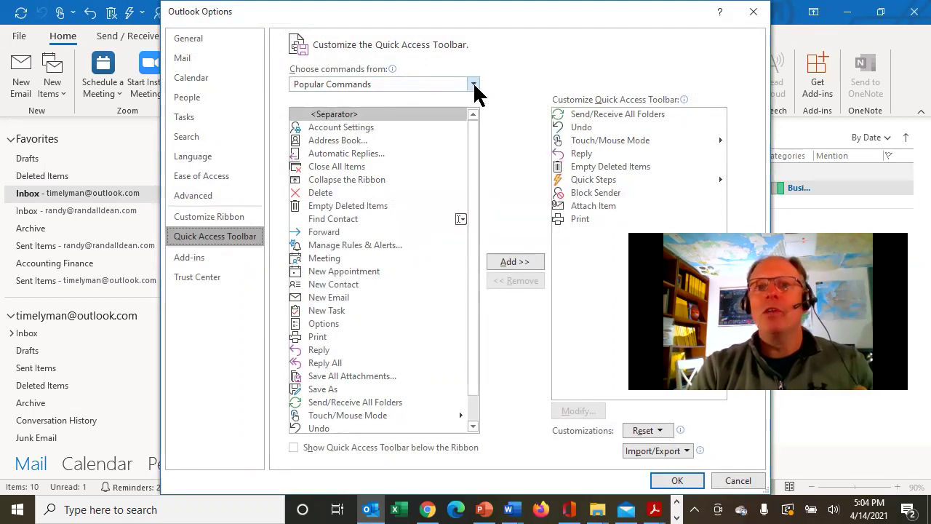
click(474, 86)
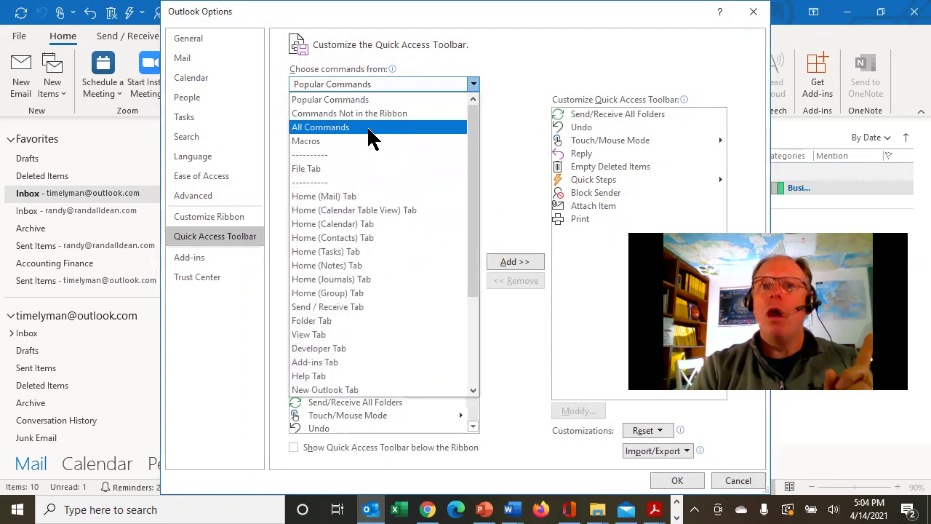
key(Escape)
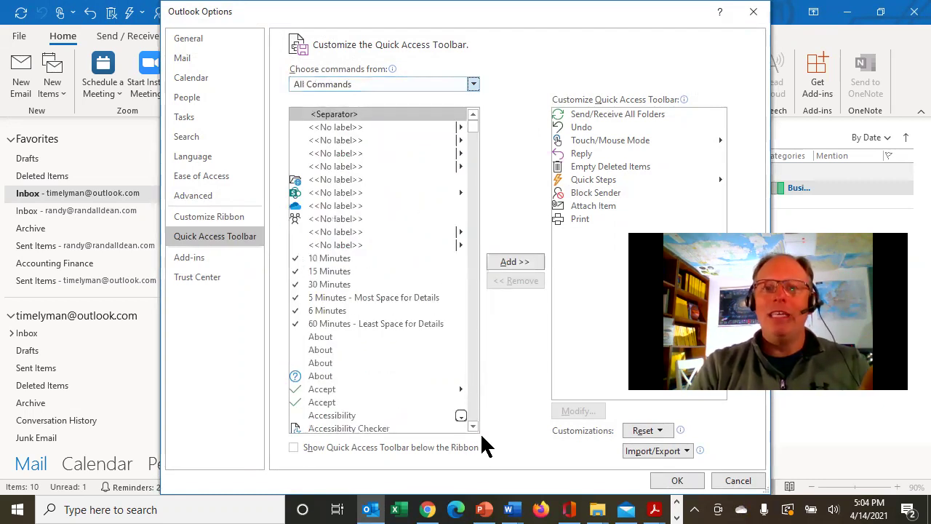
click(472, 426)
drag(472, 427, 472, 432)
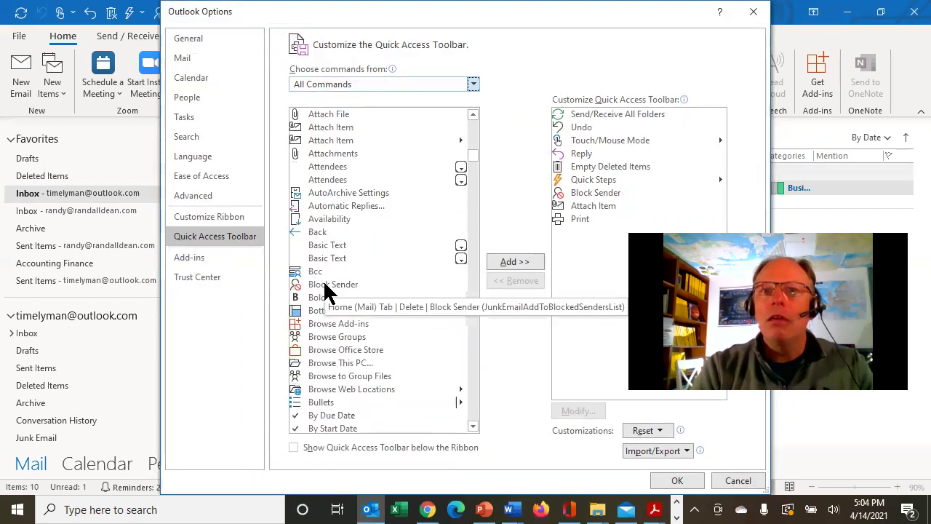
click(325, 285)
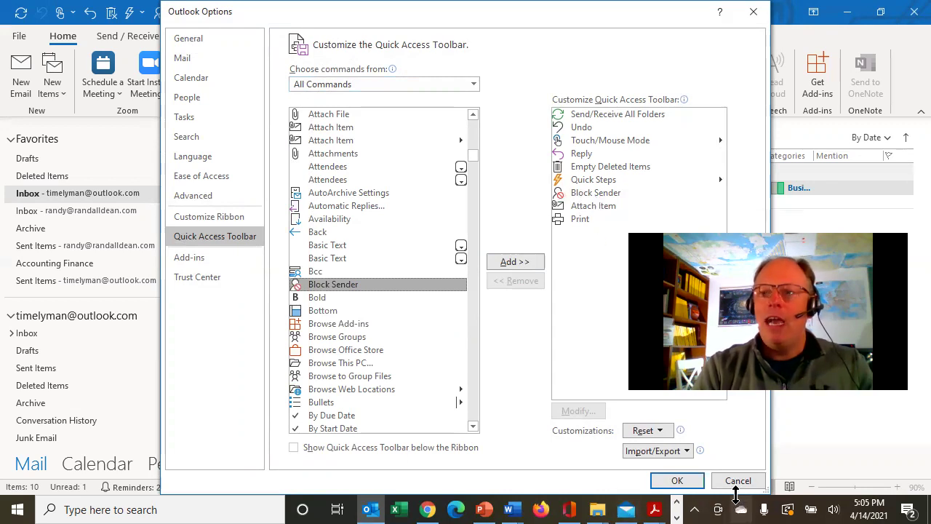
click(738, 482)
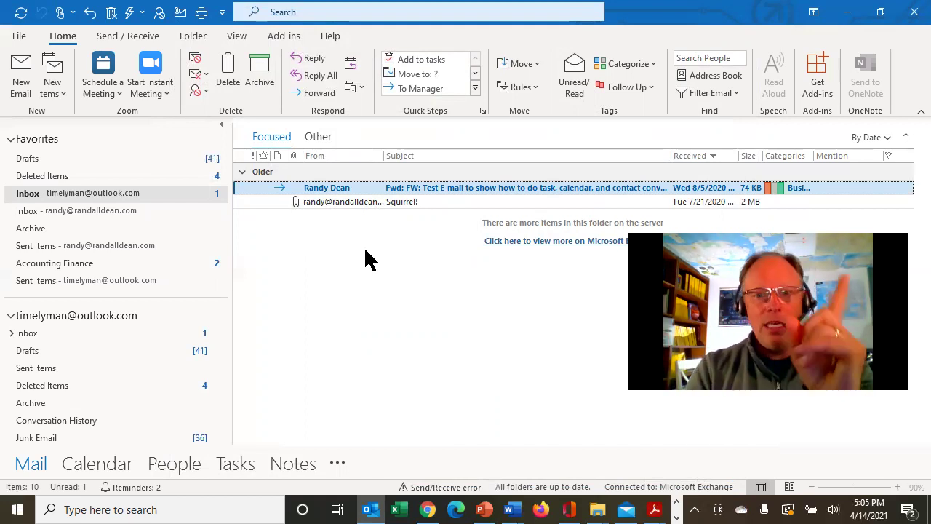
Switch to Gmail and go to Settings > Filters and Blocked Addresses
click(428, 509)
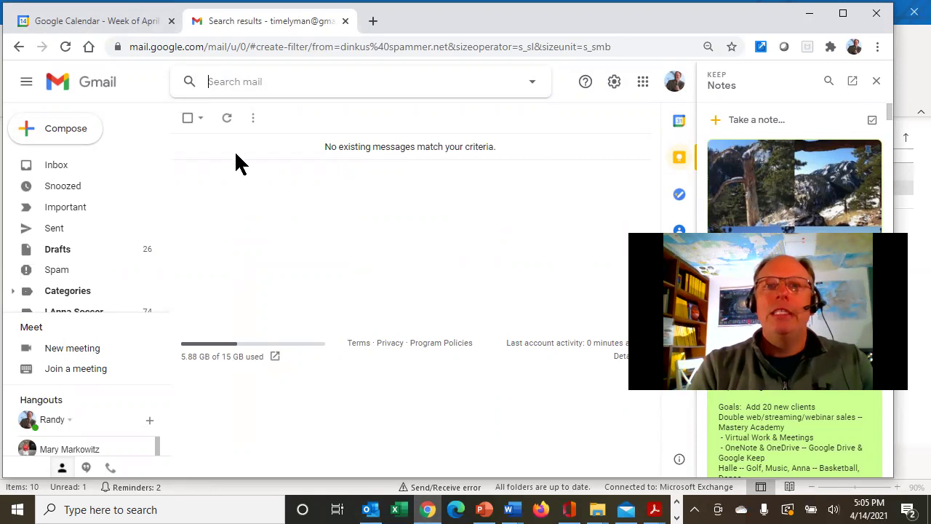
click(611, 83)
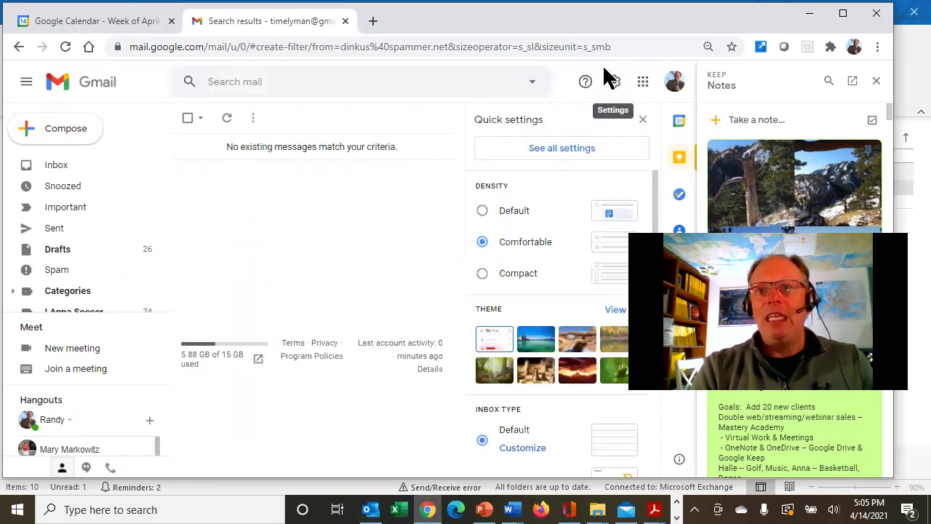
click(557, 150)
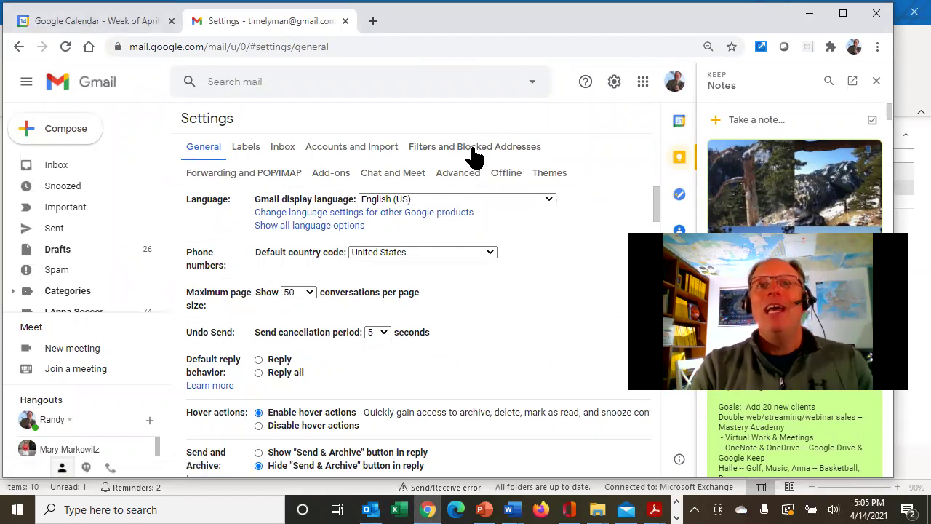
click(472, 147)
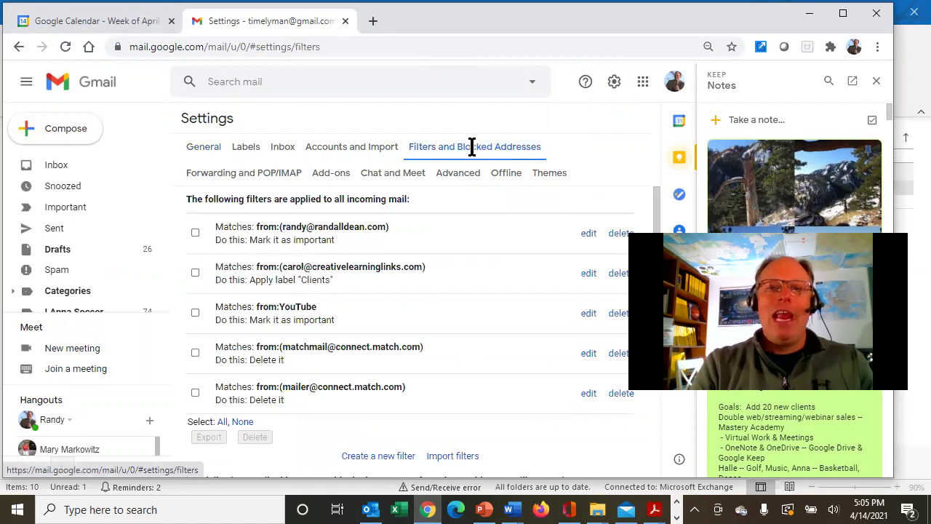
Create a new filter for the spam sender's address with the Delete it action
click(383, 456)
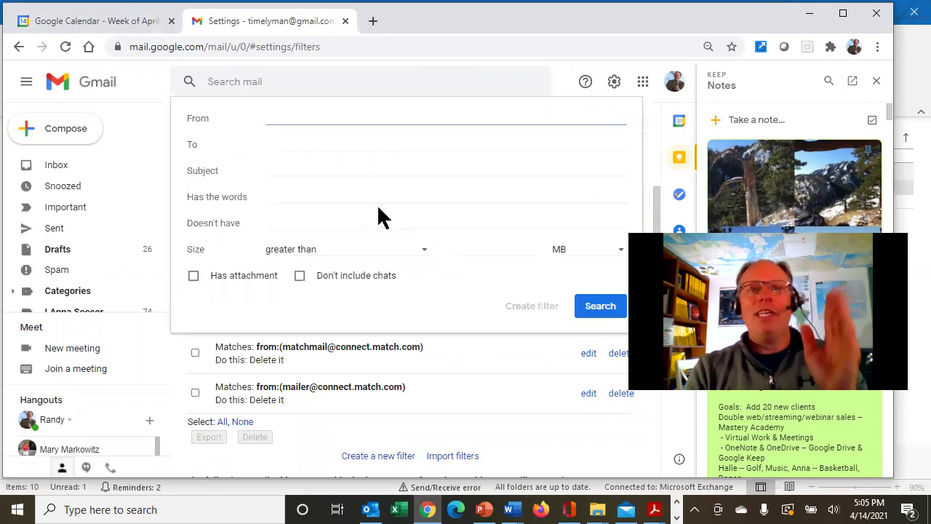
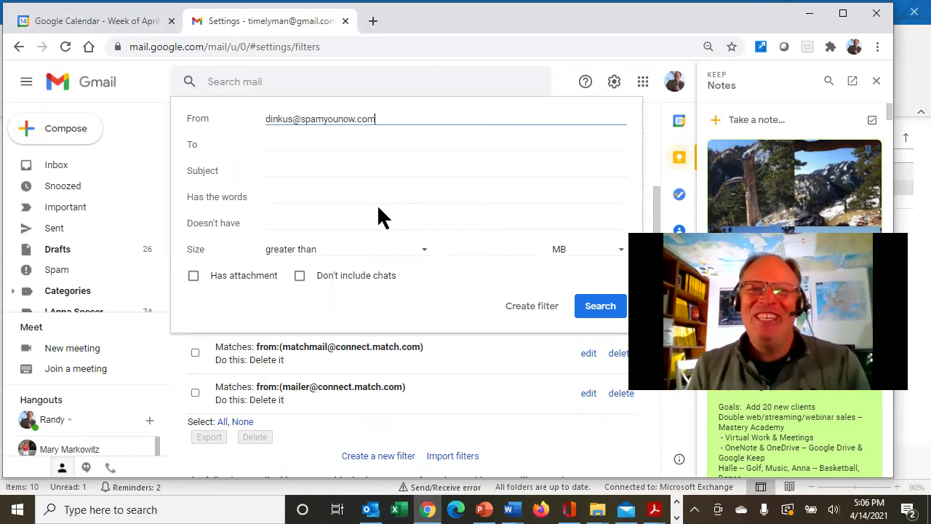
click(511, 309)
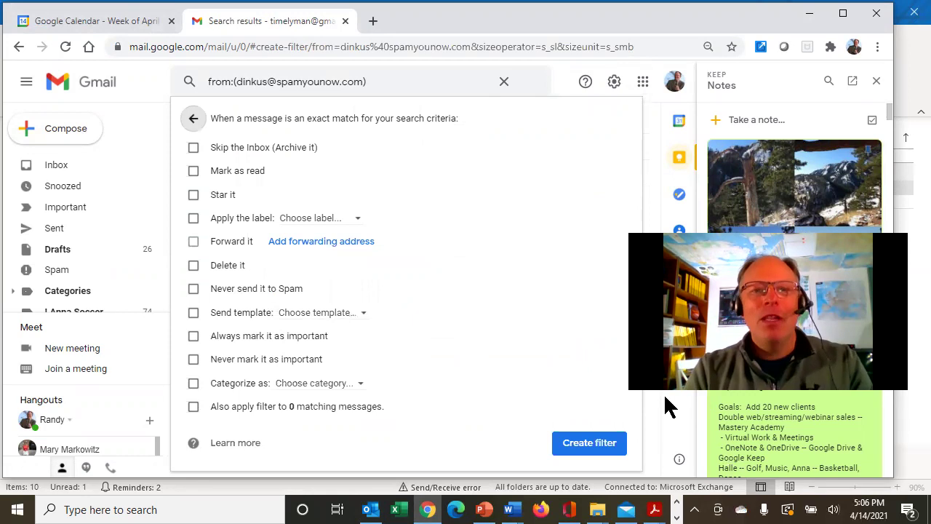
click(193, 265)
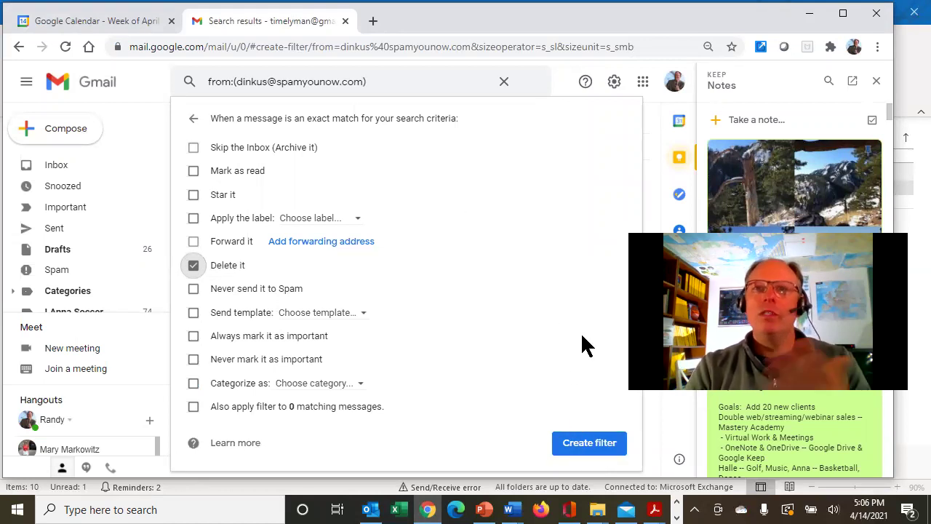
Clear the search and return to Gmail's Filters and Blocked Addresses settings list
click(504, 83)
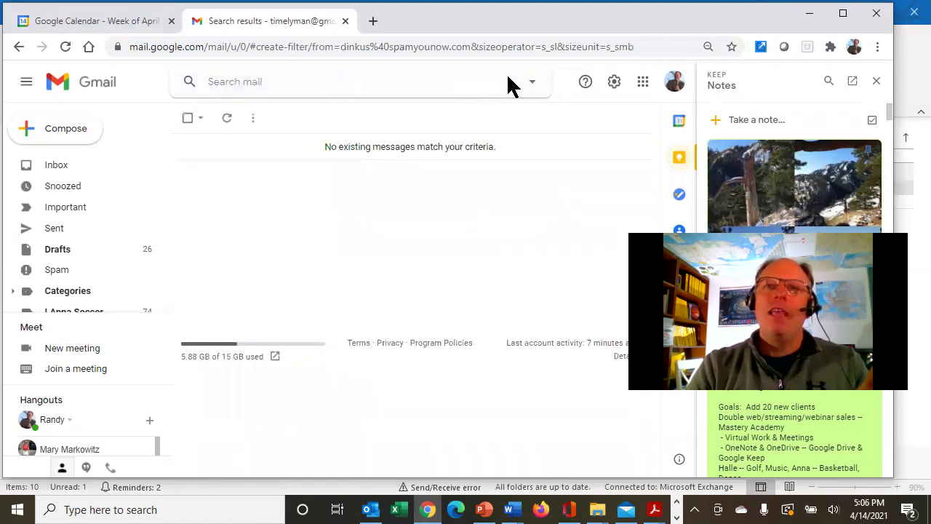
click(615, 83)
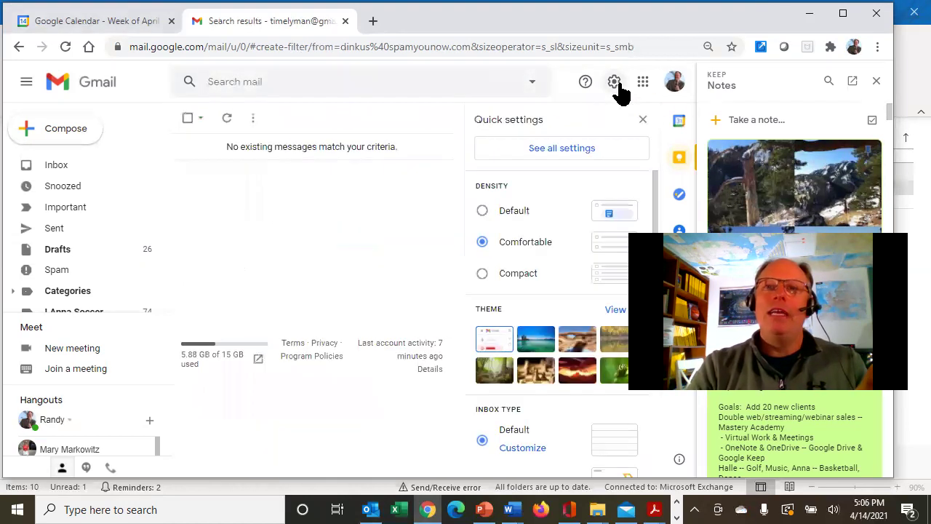
click(556, 153)
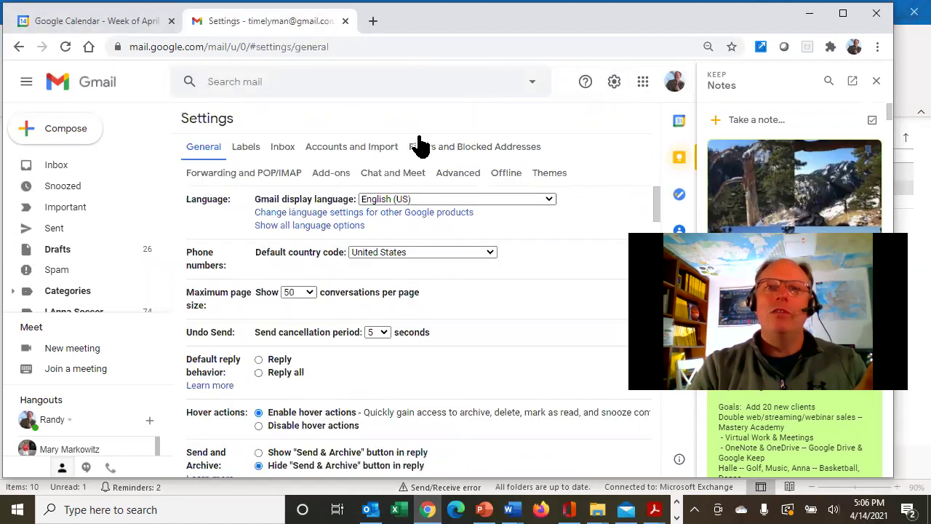
click(443, 146)
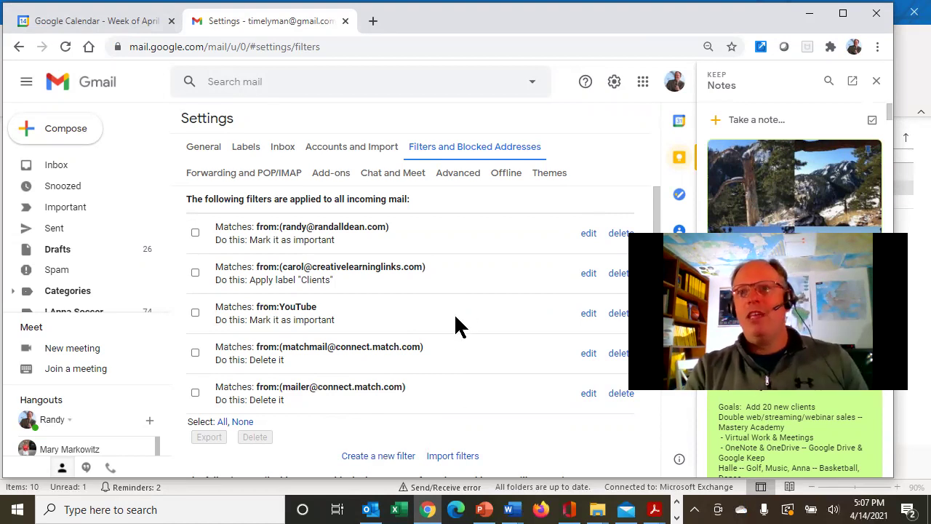
Return to the Gmail inbox, selecting and then deselecting the PayPal message
click(74, 165)
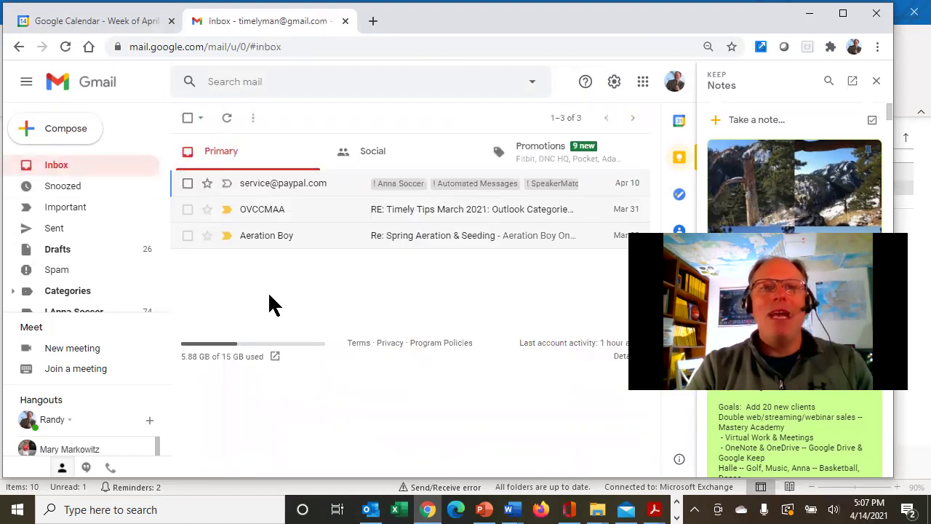
click(187, 184)
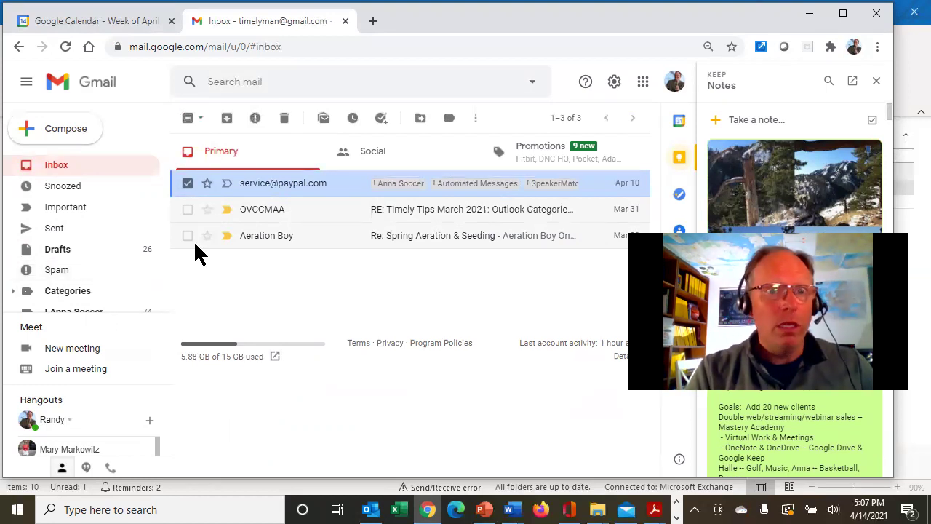
click(188, 183)
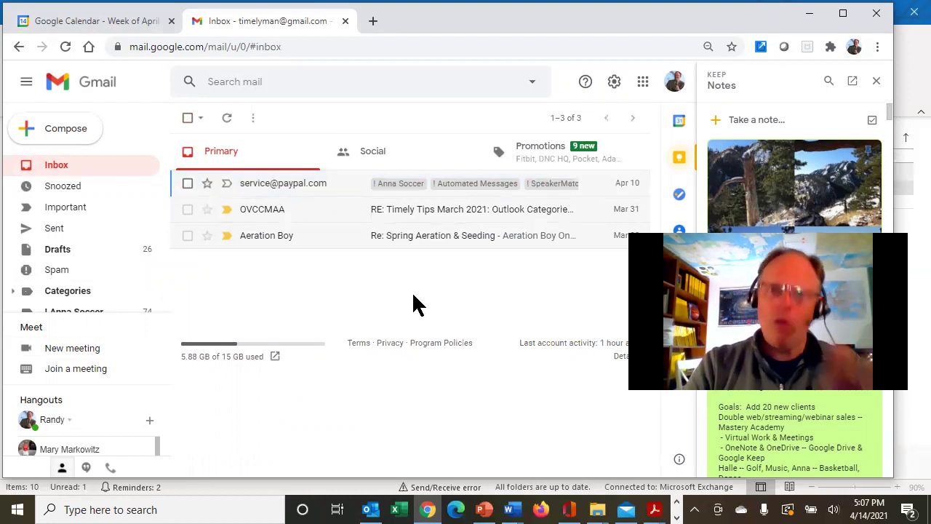
Switch to PowerPoint's 'SPAM: The BAD News about Unsubscribe' title slide
click(484, 509)
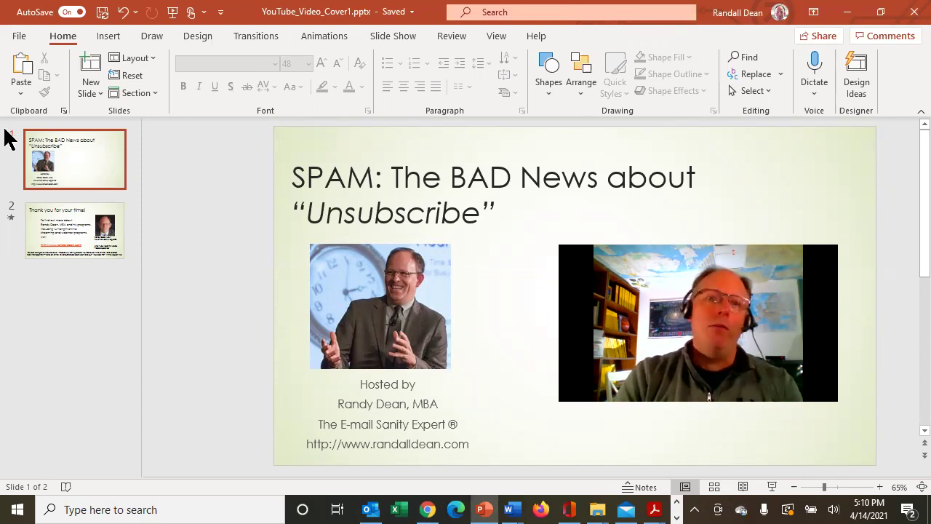
Display slide 2, the 'Thank you for your time!' closing slide
click(67, 222)
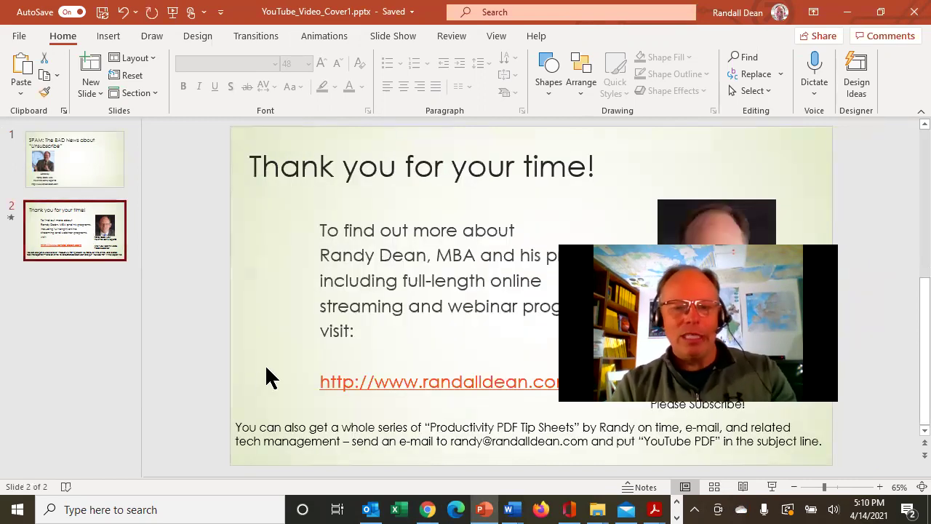